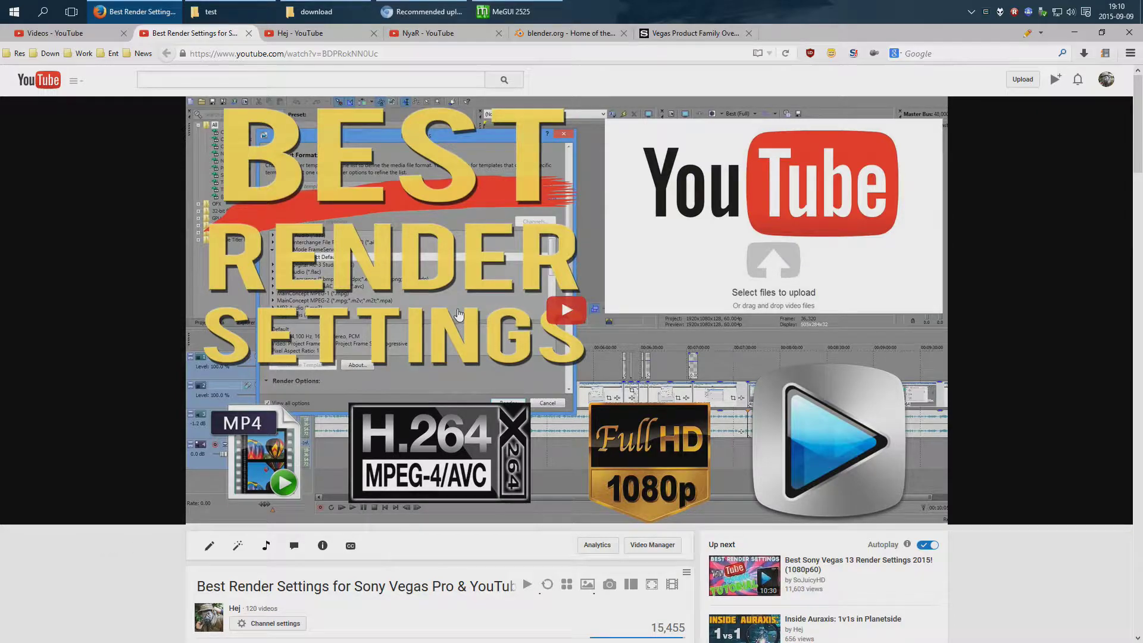
# Check the blender.org and Vegas Product Family tabs, then show YouTube's recommended upload encoding settings page
pyautogui.click(587, 36)
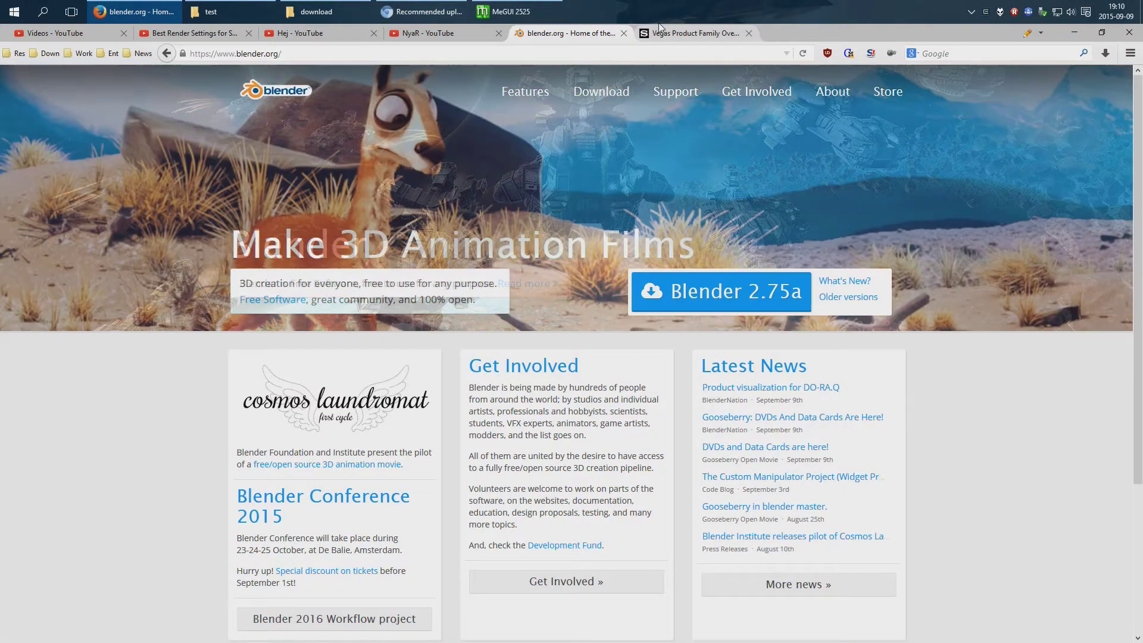
pyautogui.click(679, 33)
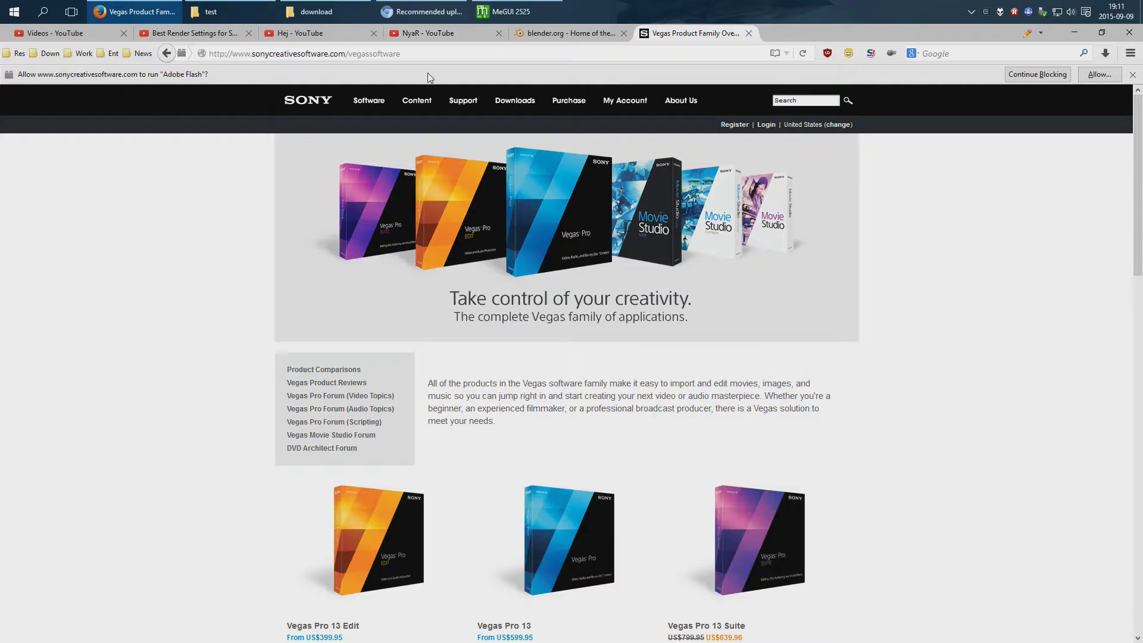
pyautogui.click(412, 19)
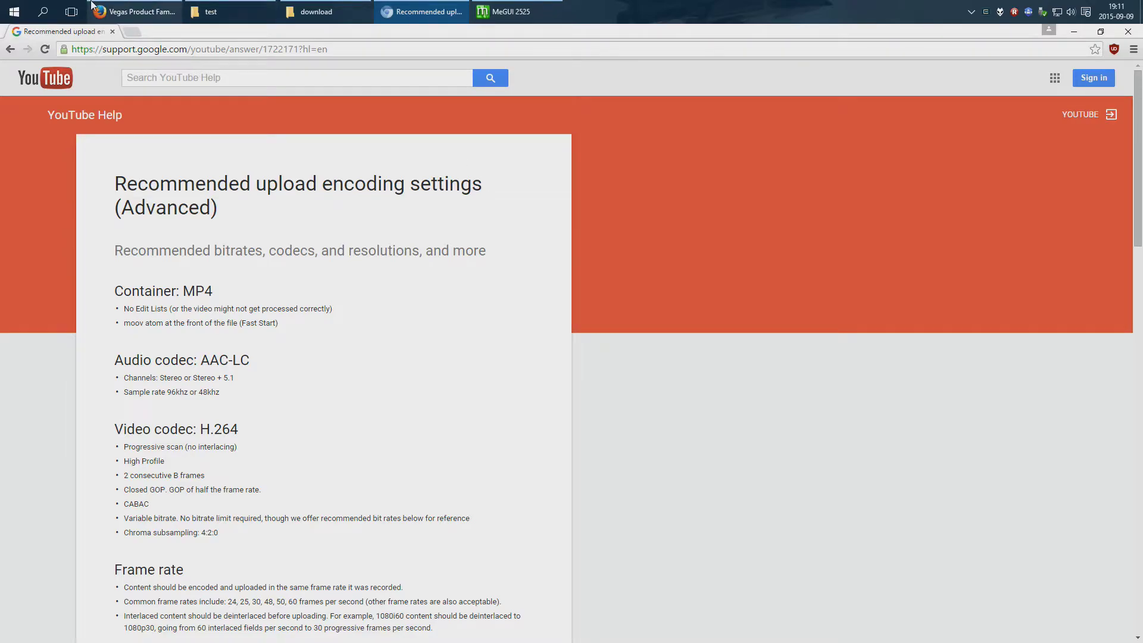
pyautogui.click(137, 11)
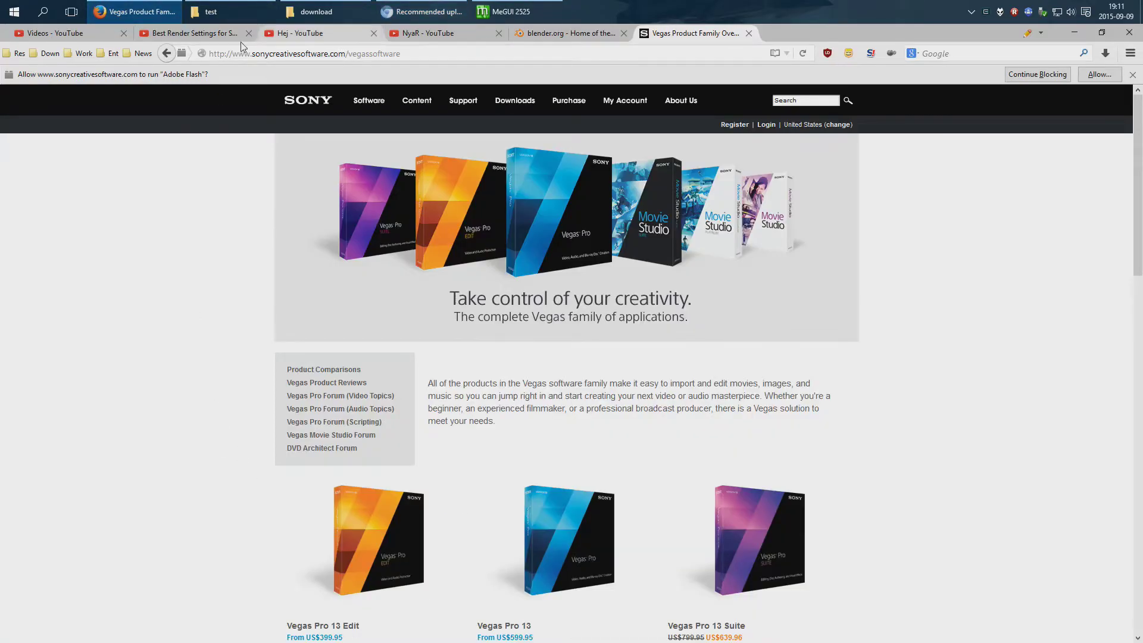
pyautogui.click(216, 42)
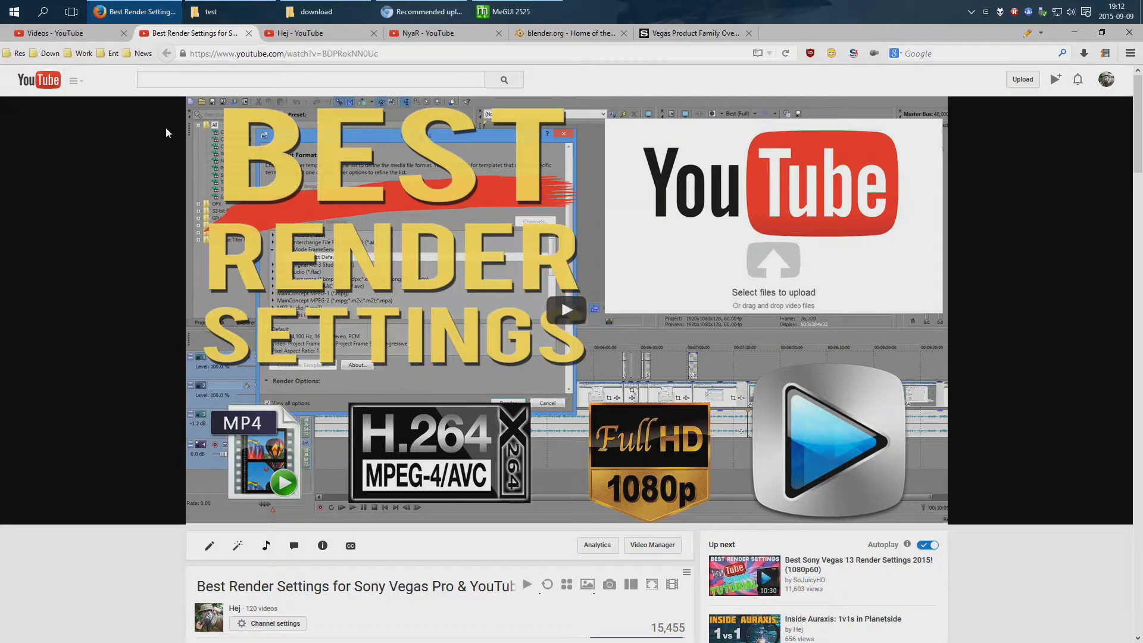
# Open the x264 settings of the YouTube 60fps preset and place the dialog over MeGUI
pyautogui.click(421, 11)
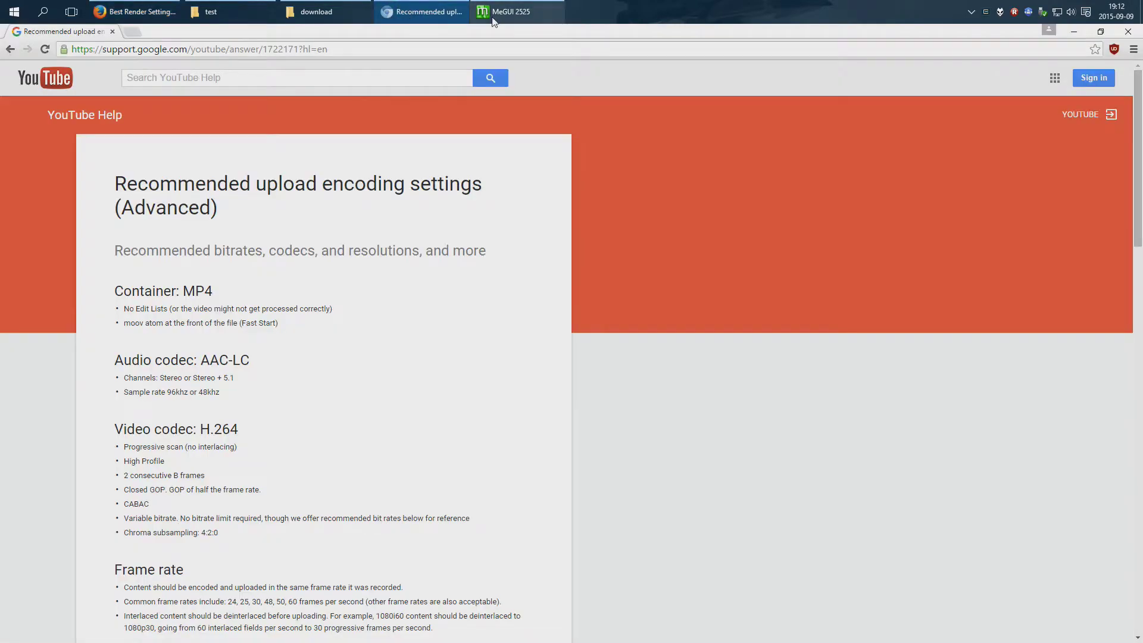
pyautogui.click(511, 12)
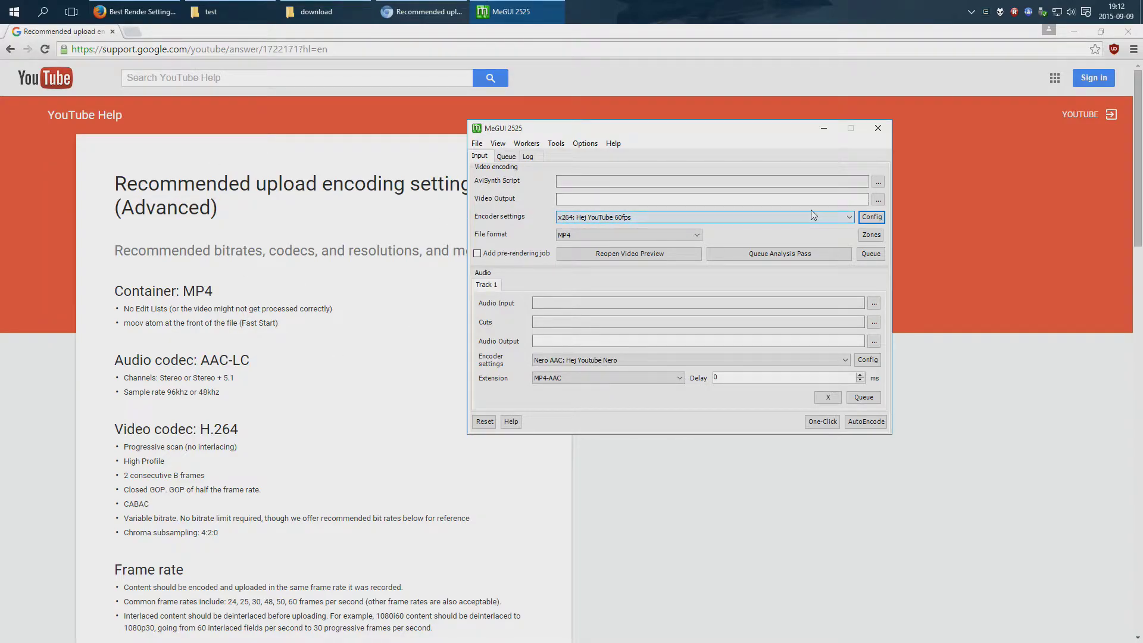
pyautogui.click(870, 218)
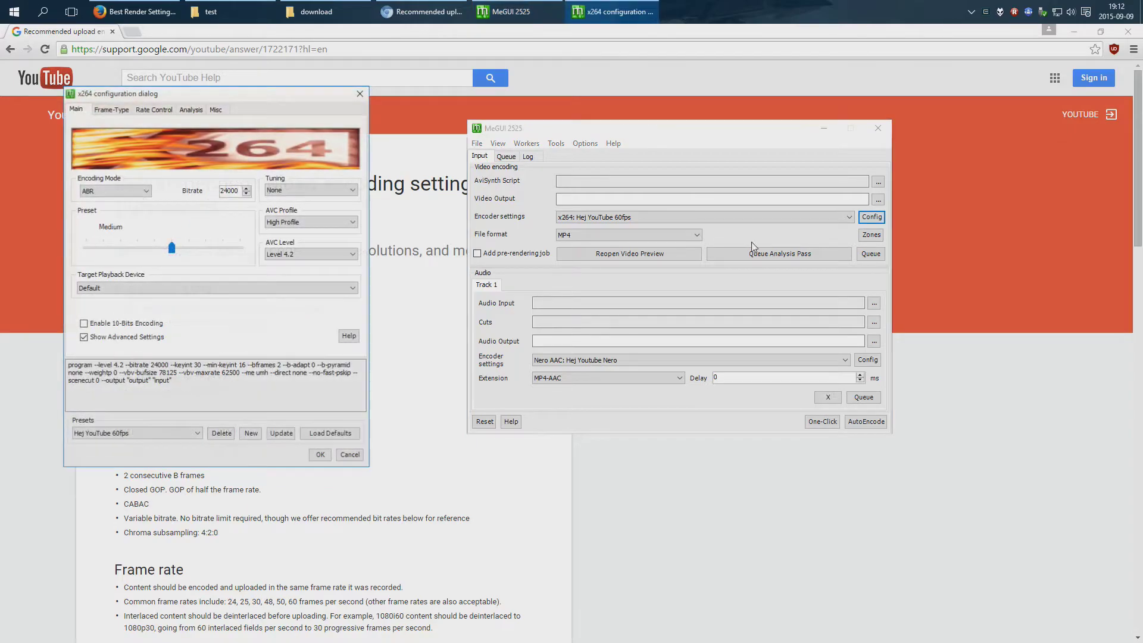
pyautogui.moveTo(238, 97); pyautogui.dragTo(672, 137)
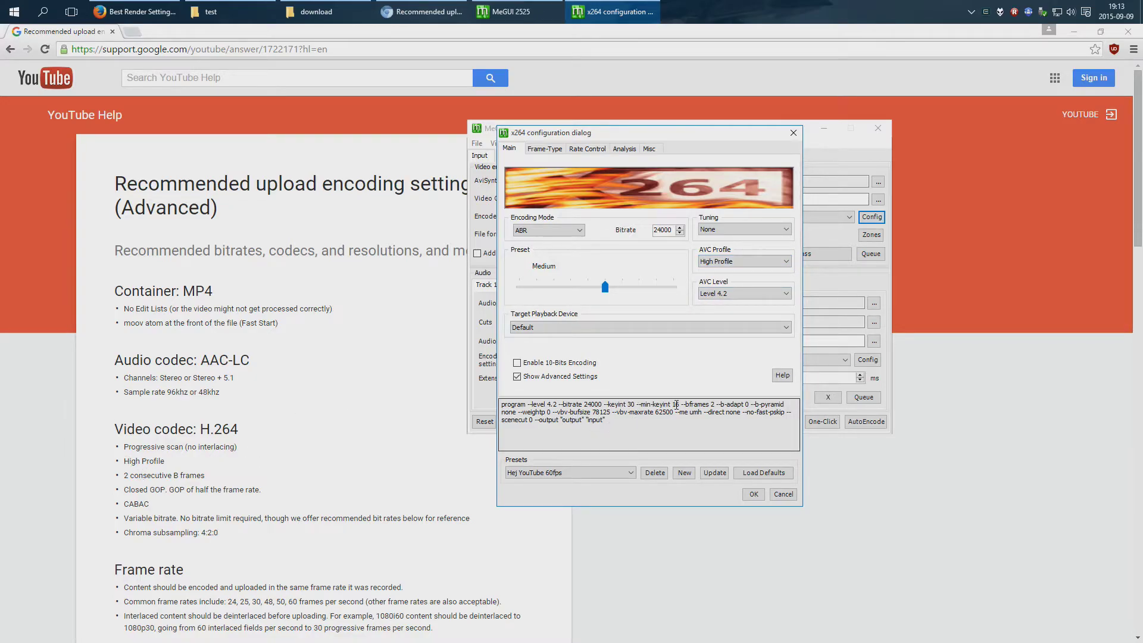
# Highlight the bframes 2 and keyint 30 options in the x264 command line
pyautogui.moveTo(685, 404); pyautogui.dragTo(713, 405)
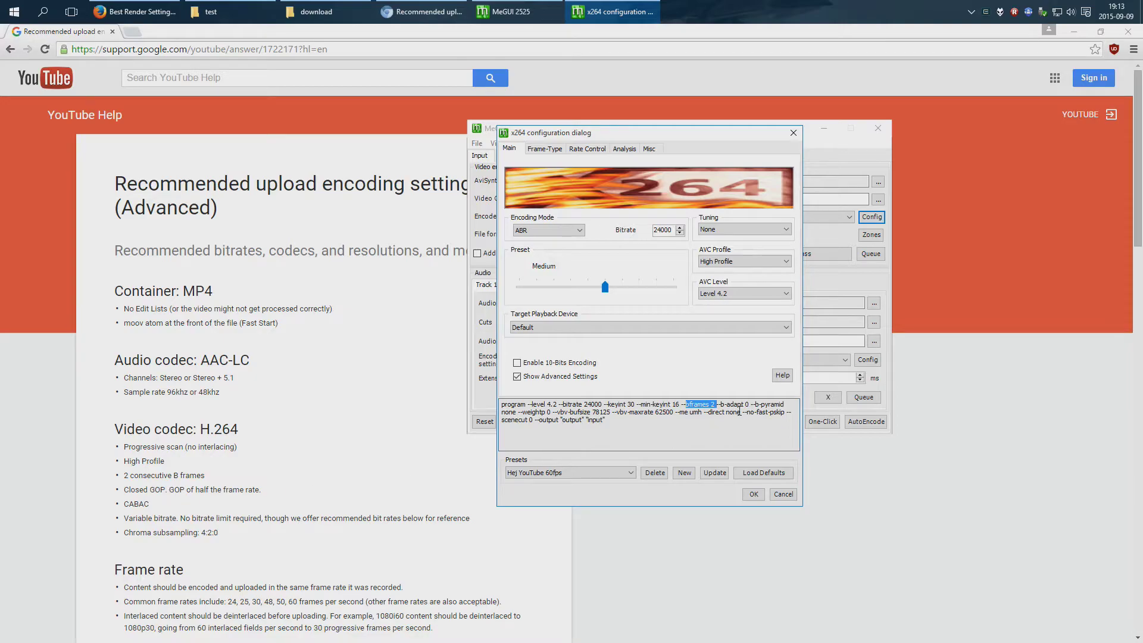
pyautogui.click(616, 413)
pyautogui.moveTo(604, 404); pyautogui.dragTo(627, 404)
pyautogui.moveTo(638, 404); pyautogui.dragTo(614, 403)
pyautogui.click(682, 426)
# Review the Frame-Type, Rate Control, Analysis and Misc tabs, then close x264 configuration unchanged
pyautogui.click(548, 151)
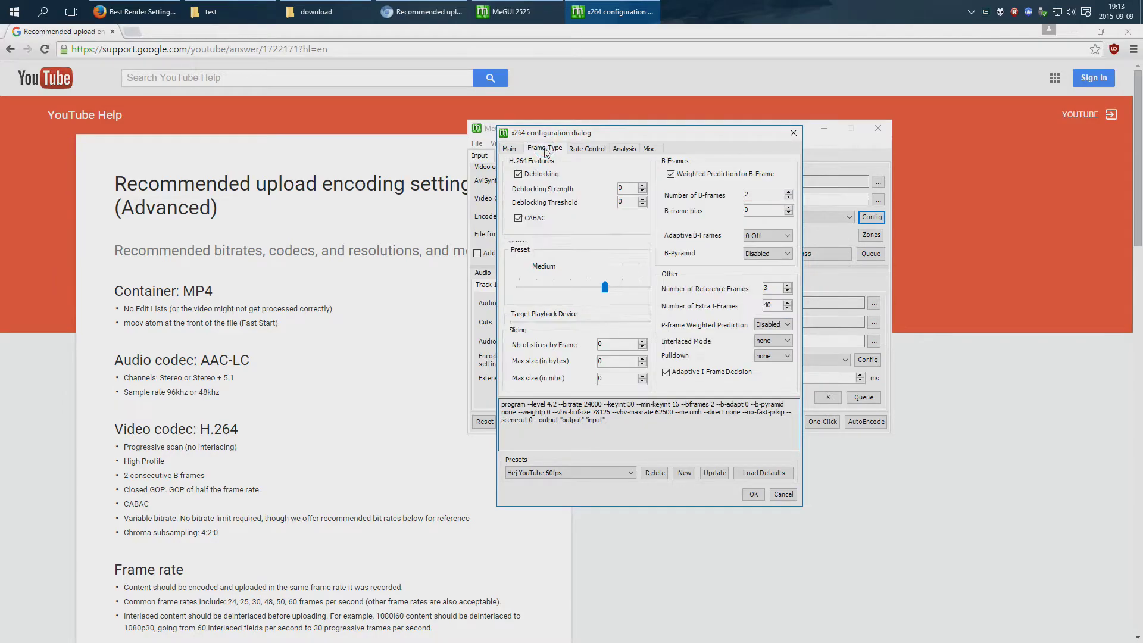
pyautogui.click(588, 149)
pyautogui.click(624, 149)
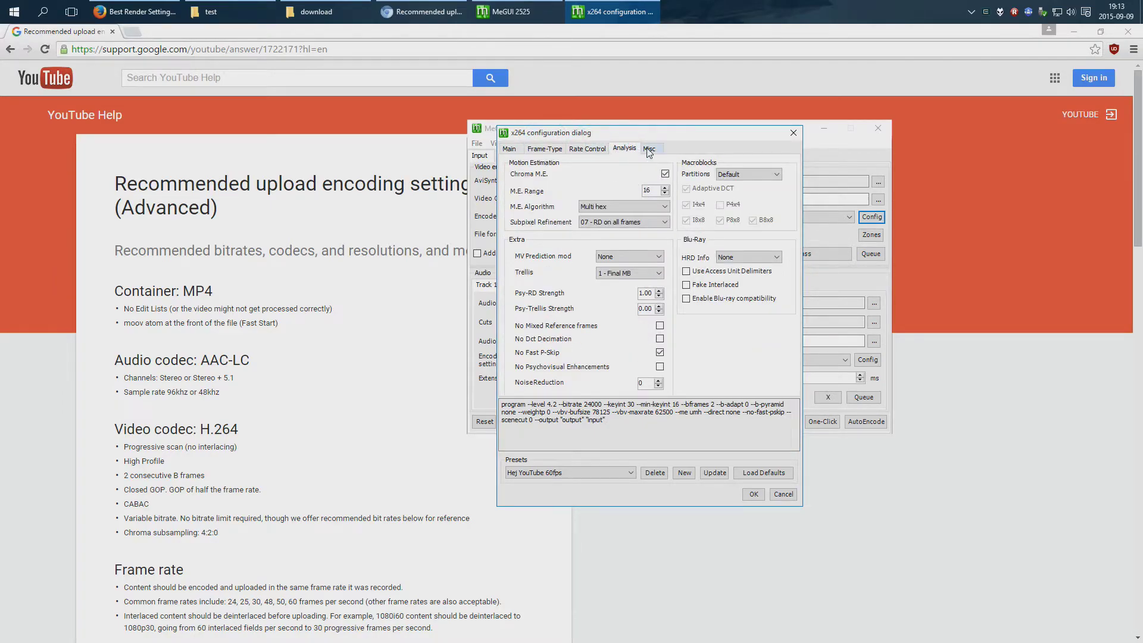
pyautogui.click(649, 150)
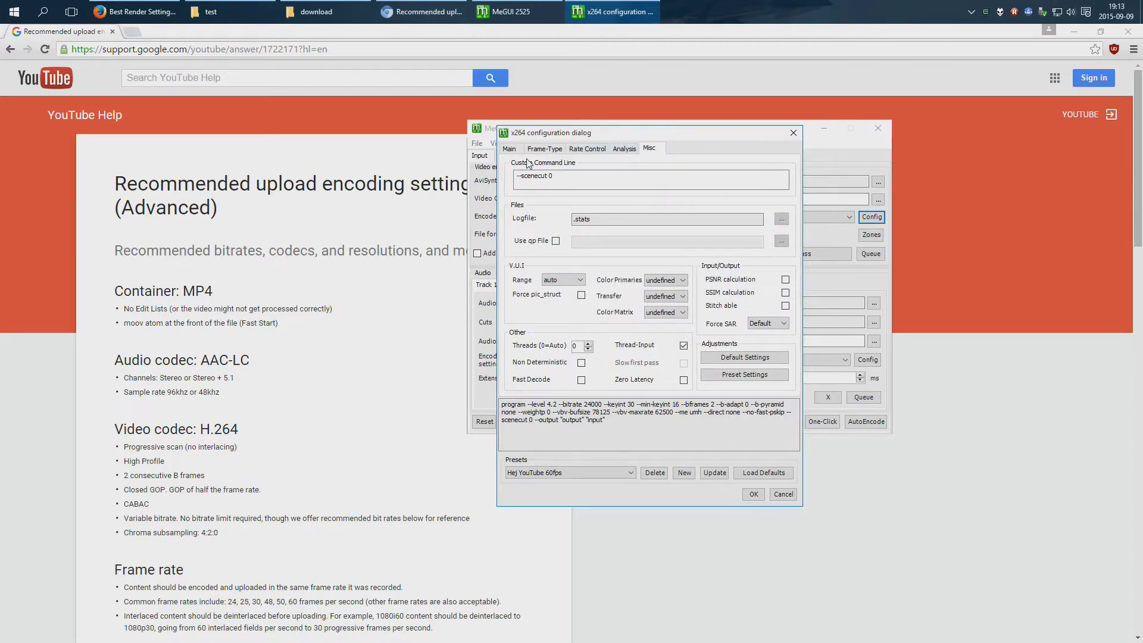
pyautogui.click(509, 149)
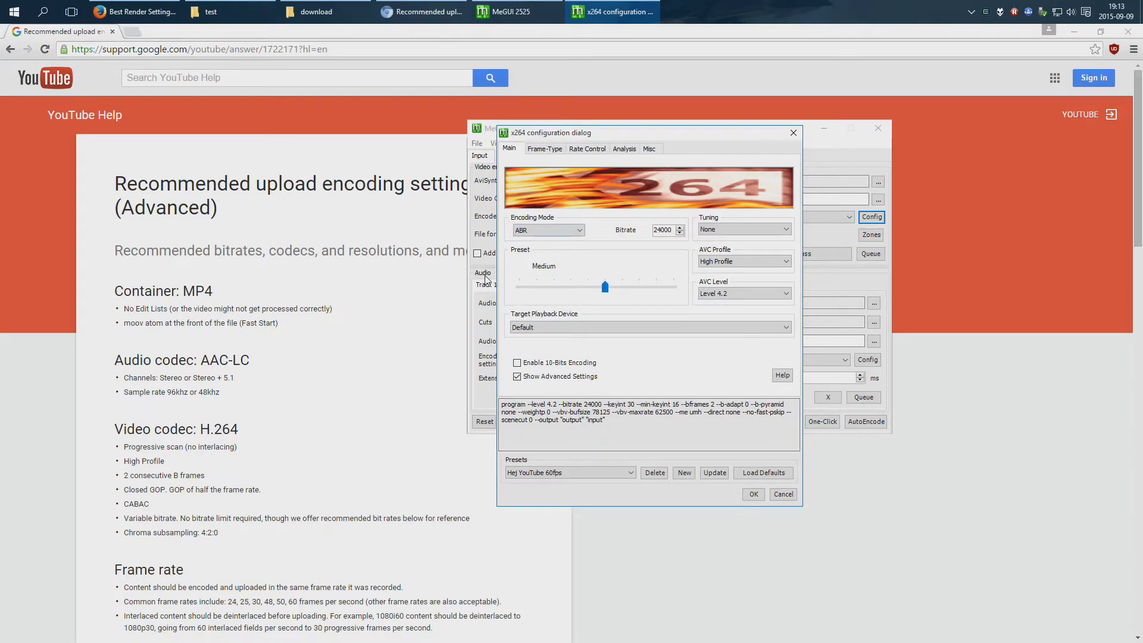
pyautogui.click(793, 132)
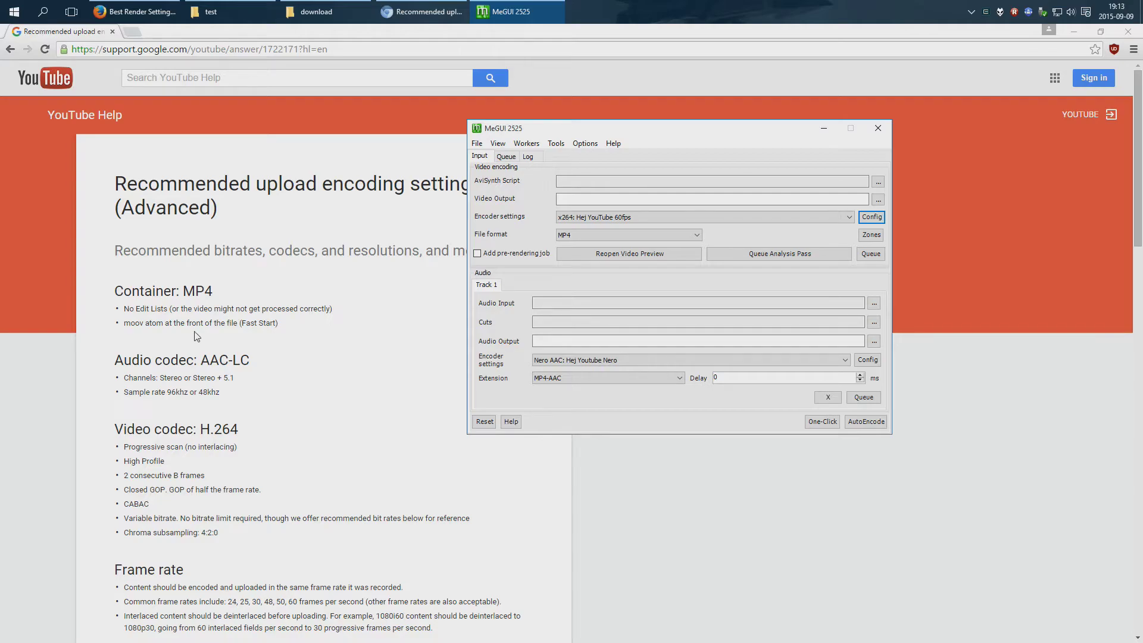
# In the PowerShell console, change directory to D:\Media\Renders\2go\test
pyautogui.hotkey('ctrl', '`')
pyautogui.hotkey('ctrl', '`')
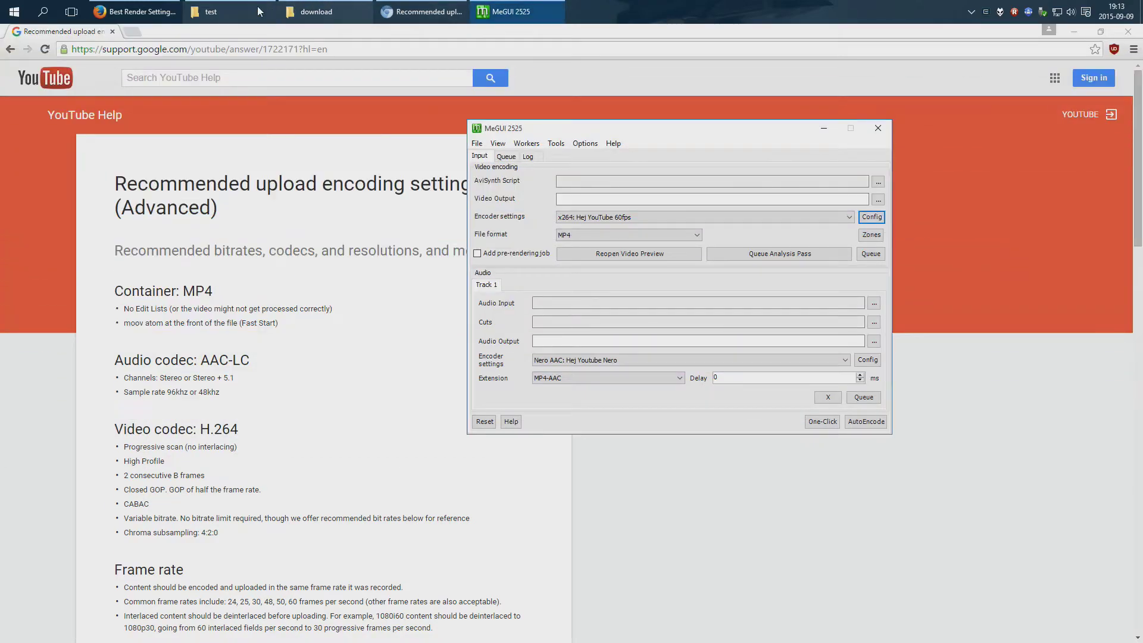
pyautogui.click(211, 11)
pyautogui.hotkey('ctrl', '`')
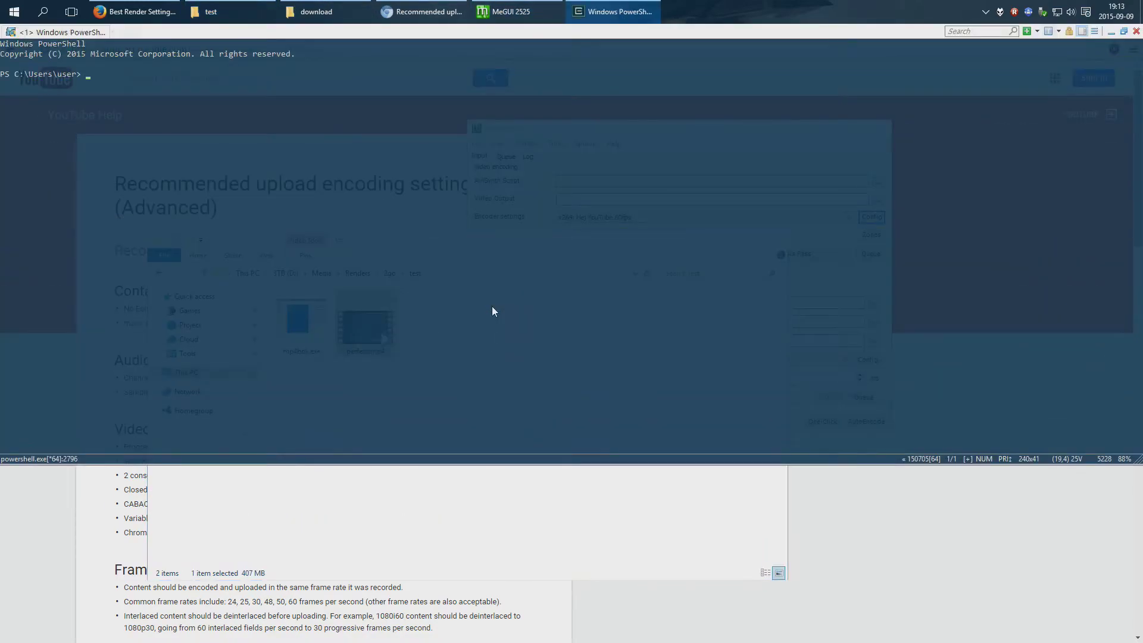
pyautogui.write('cd')
pyautogui.write('D:\\Media\\Renders\\2go\\test')
pyautogui.press('Return')
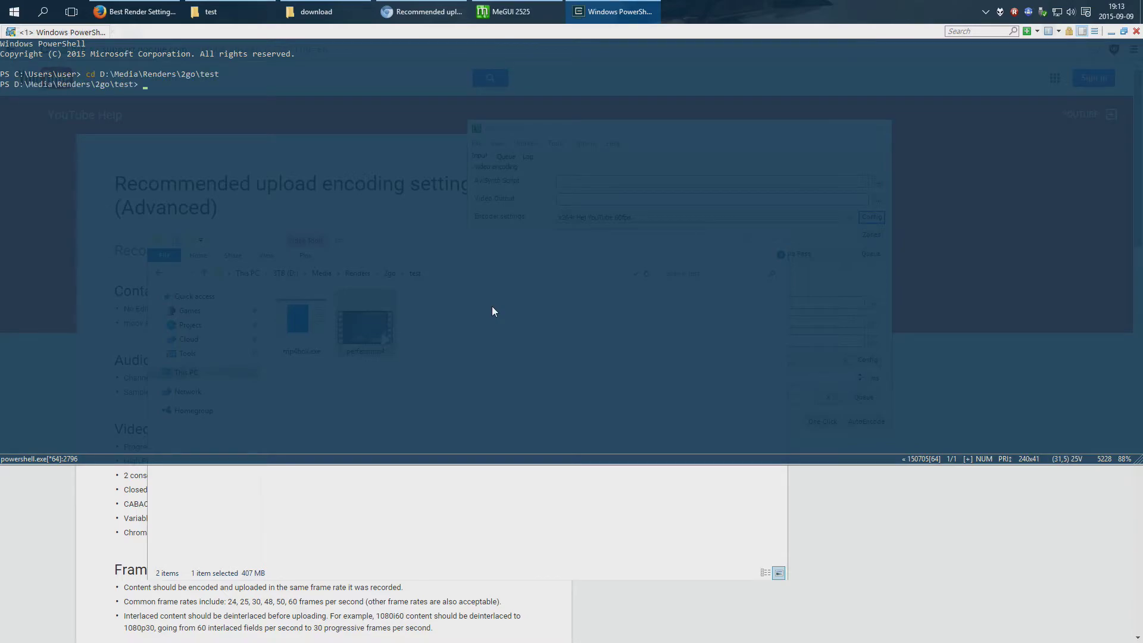
# Run mp4box -info perfect.mp4, read its report, then hide the console
pyautogui.write('mp4box -info perfect.mp4')
pyautogui.press('Return')
pyautogui.click(536, 519)
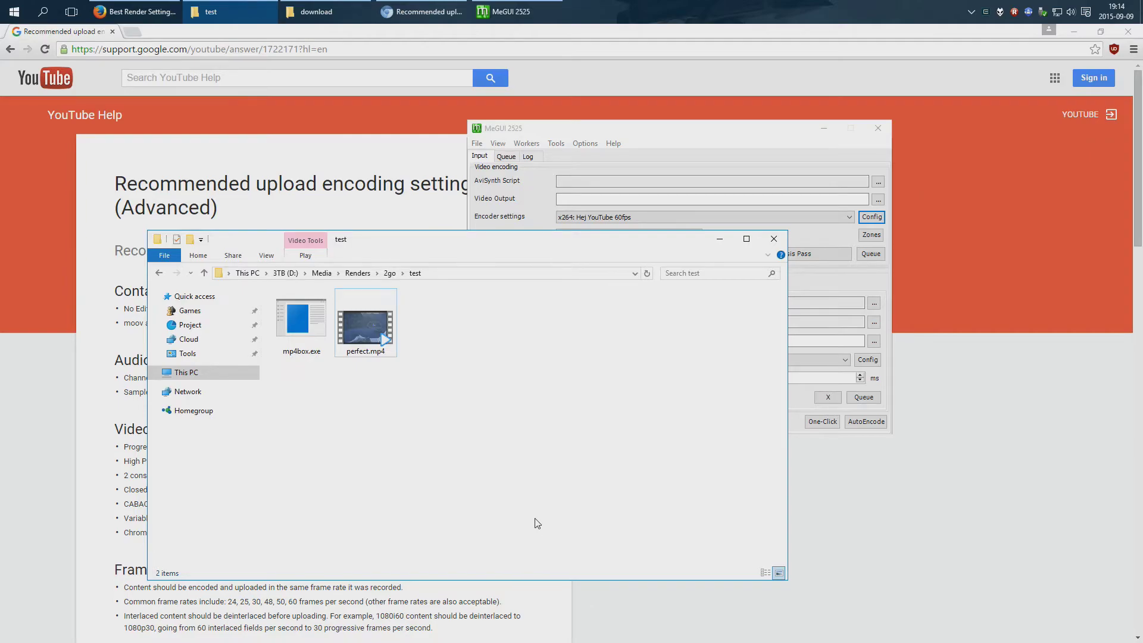
pyautogui.hotkey('ctrl', '`')
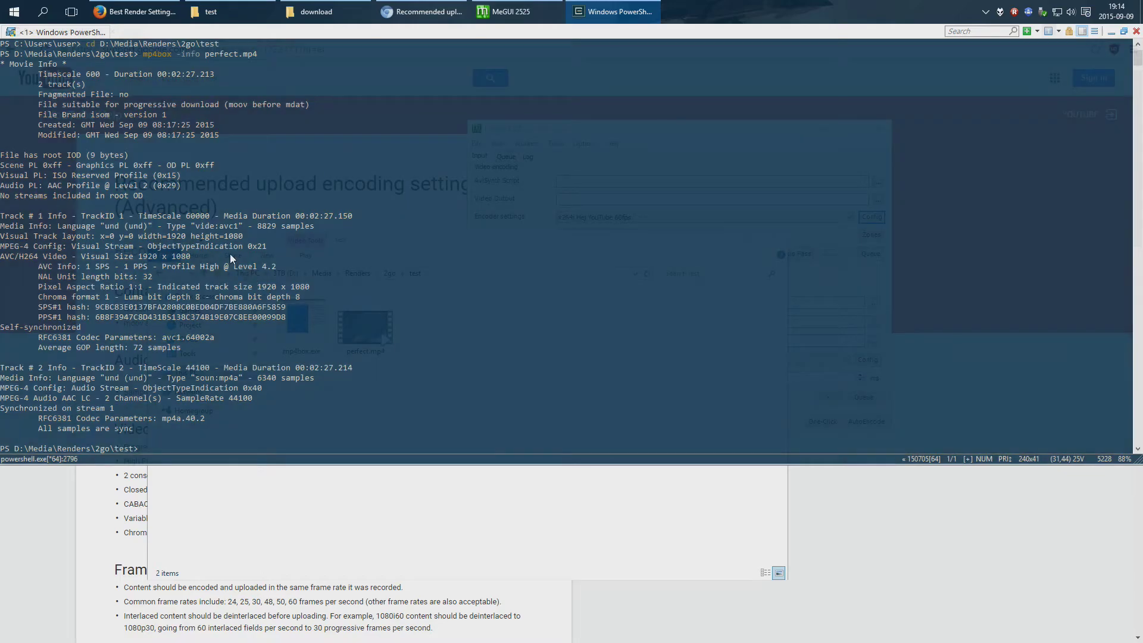
pyautogui.scroll(1, 166, 135)
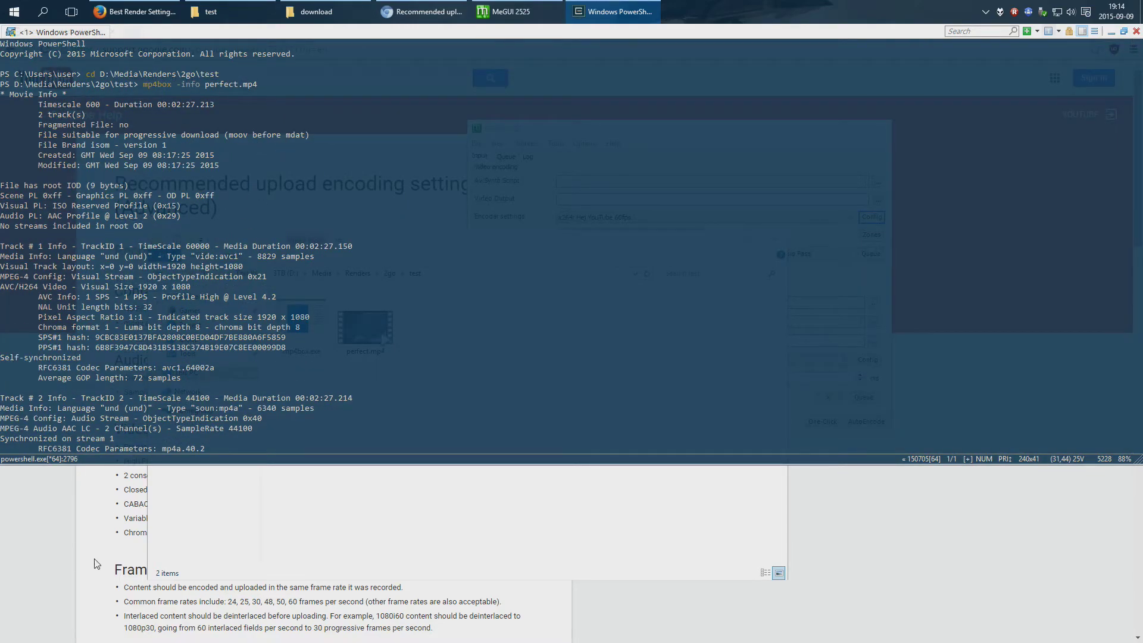
pyautogui.click(116, 464)
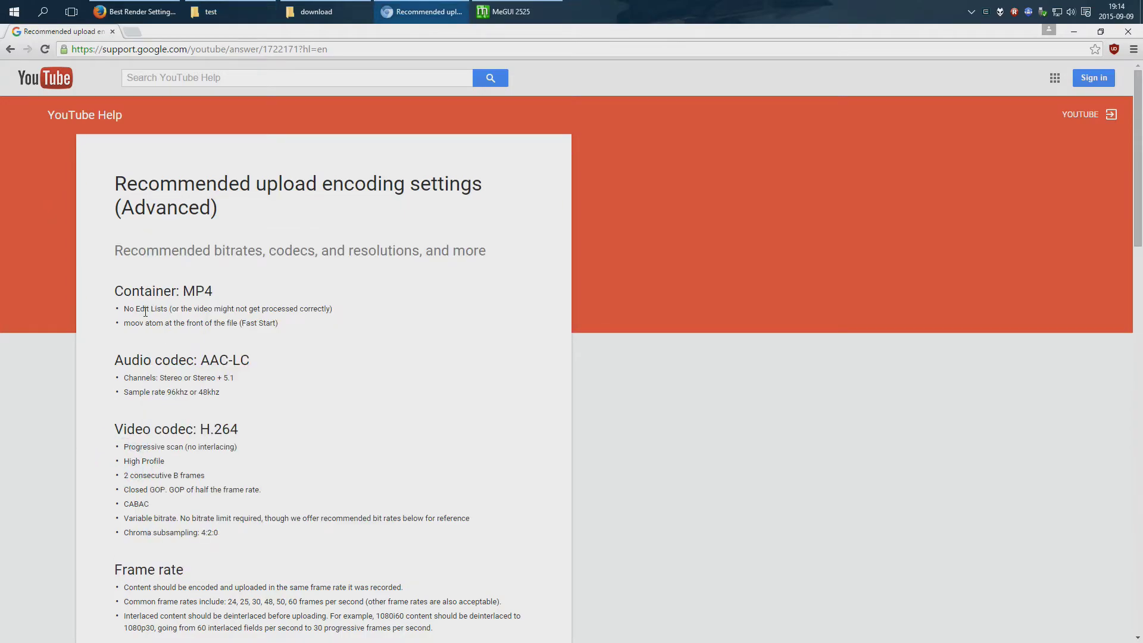
# Highlight the No Edit Lists container and common frame rate requirements on YouTube's page
pyautogui.tripleClick(122, 311)
pyautogui.tripleClick(194, 309)
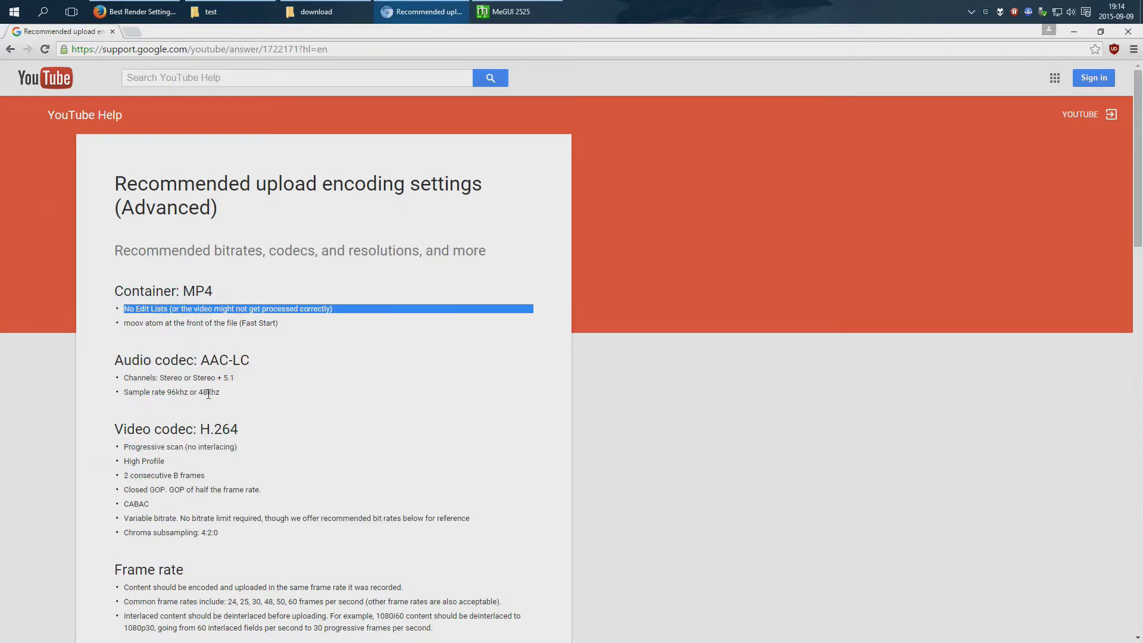
pyautogui.scroll(-1, 191, 424)
pyautogui.moveTo(288, 473); pyautogui.dragTo(111, 380)
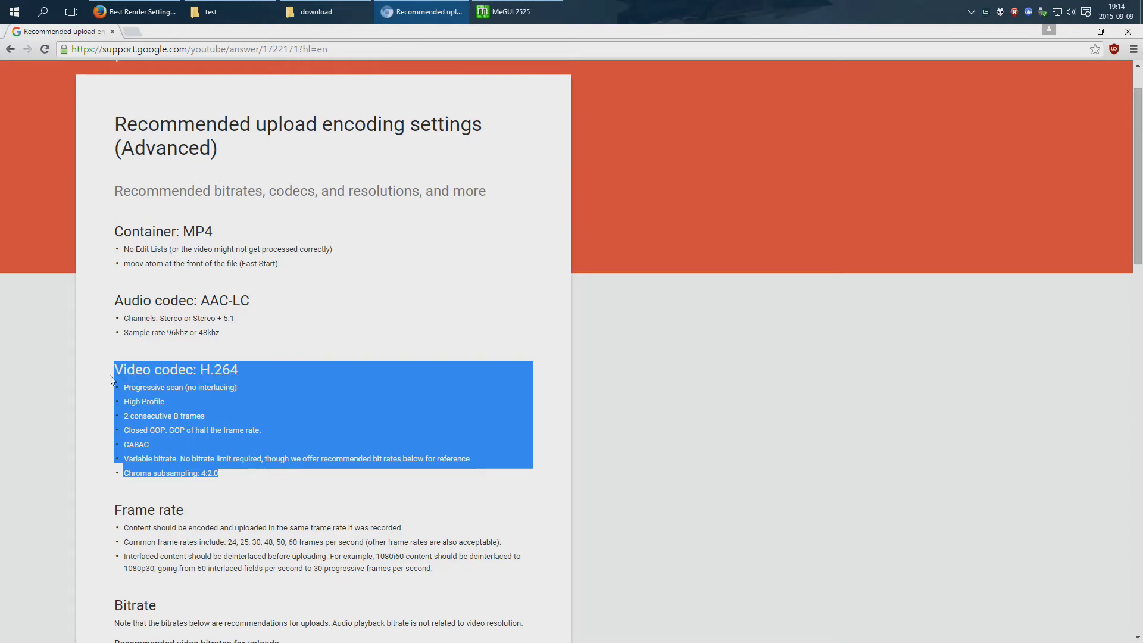
pyautogui.tripleClick(275, 543)
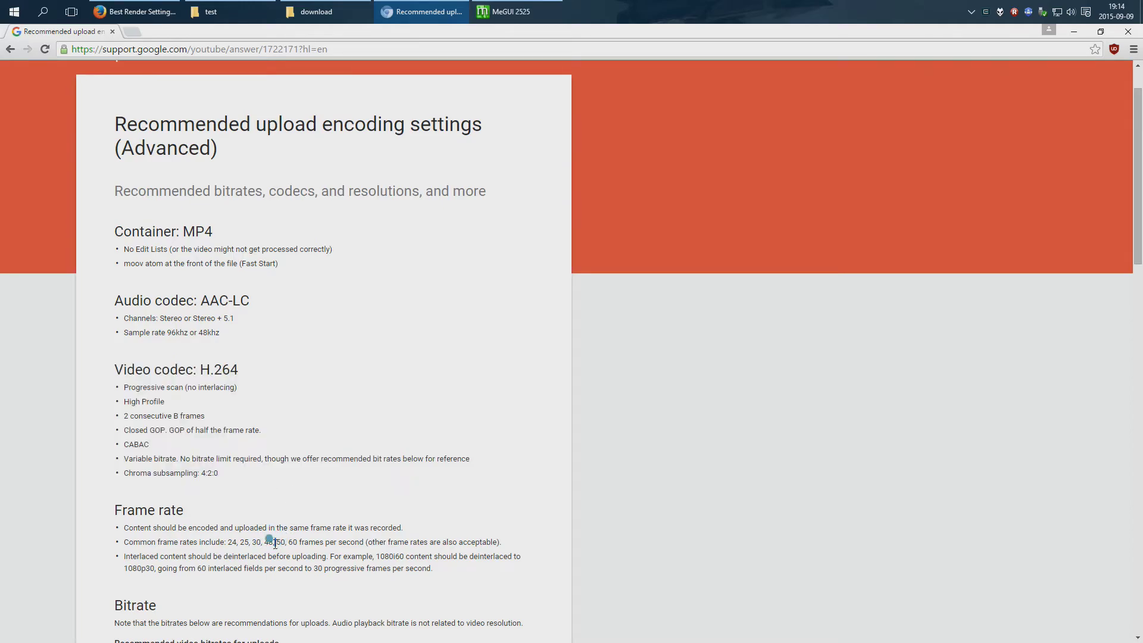
# Highlight the 1080p recommended bitrates: 8 Mbps standard and 12 Mbps high frame rate
pyautogui.scroll(-3, 275, 543)
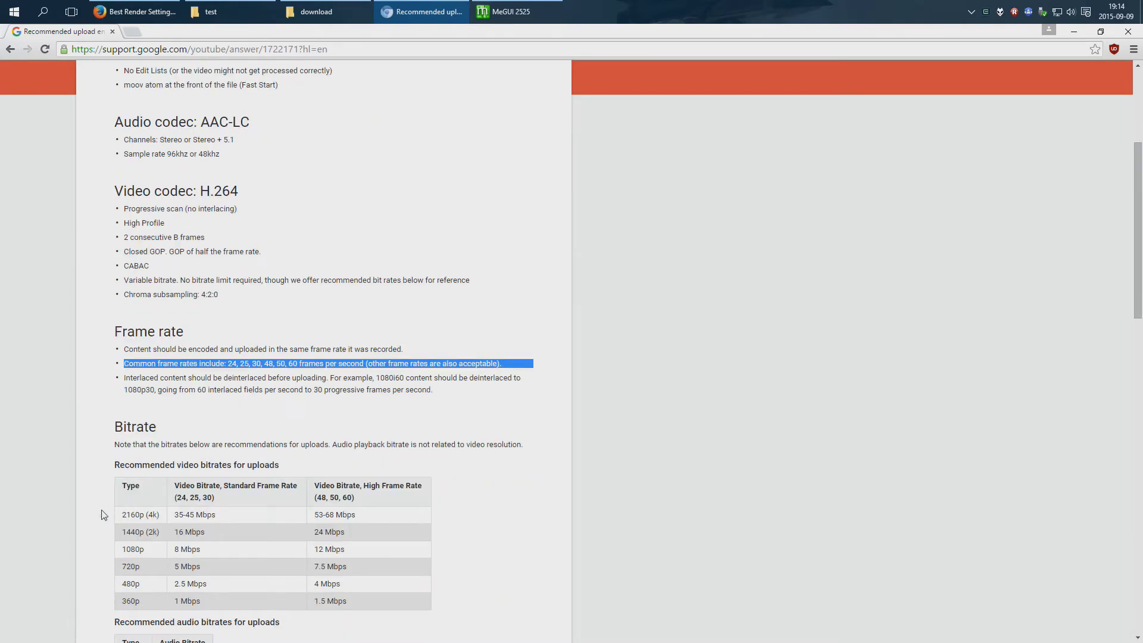
pyautogui.click(172, 527)
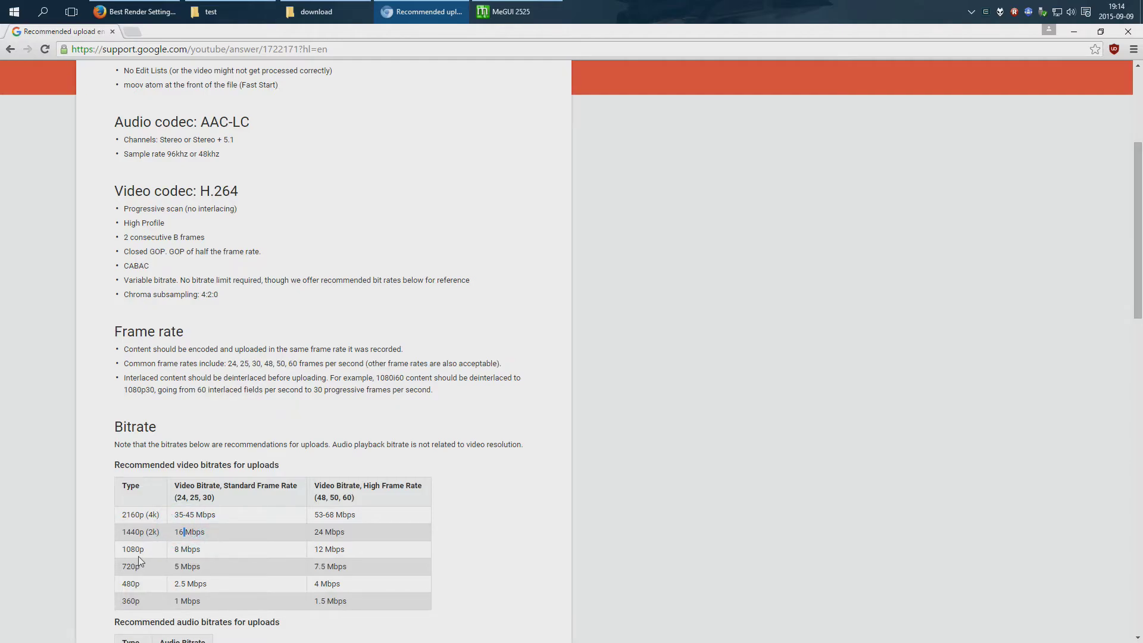
pyautogui.tripleClick(201, 550)
pyautogui.click(202, 551)
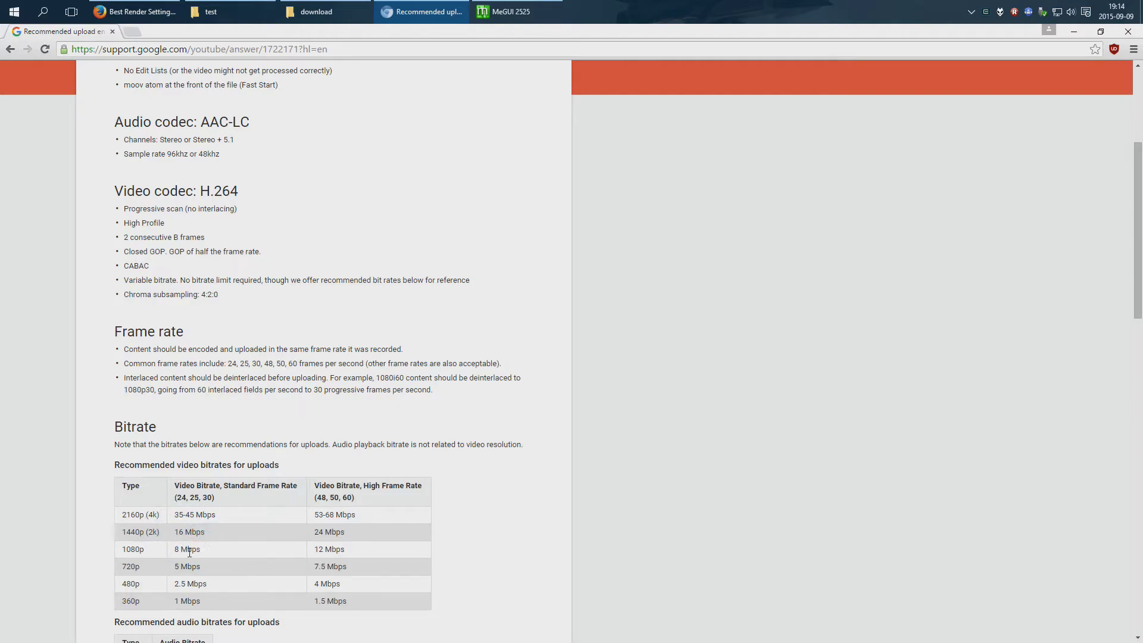
pyautogui.tripleClick(330, 549)
pyautogui.click(511, 11)
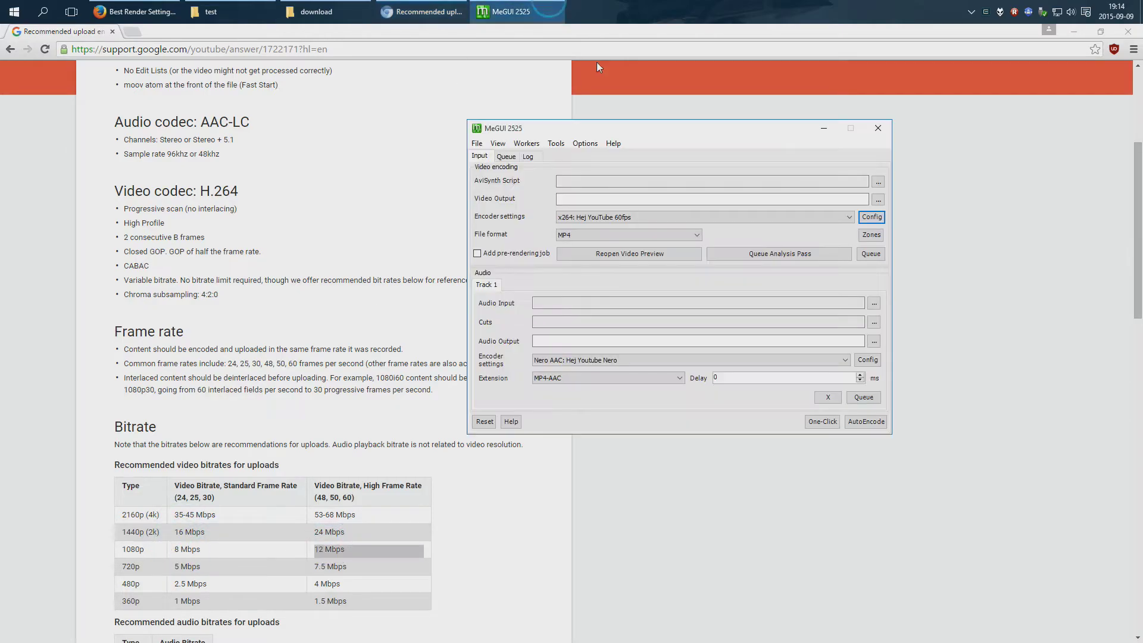
pyautogui.click(871, 216)
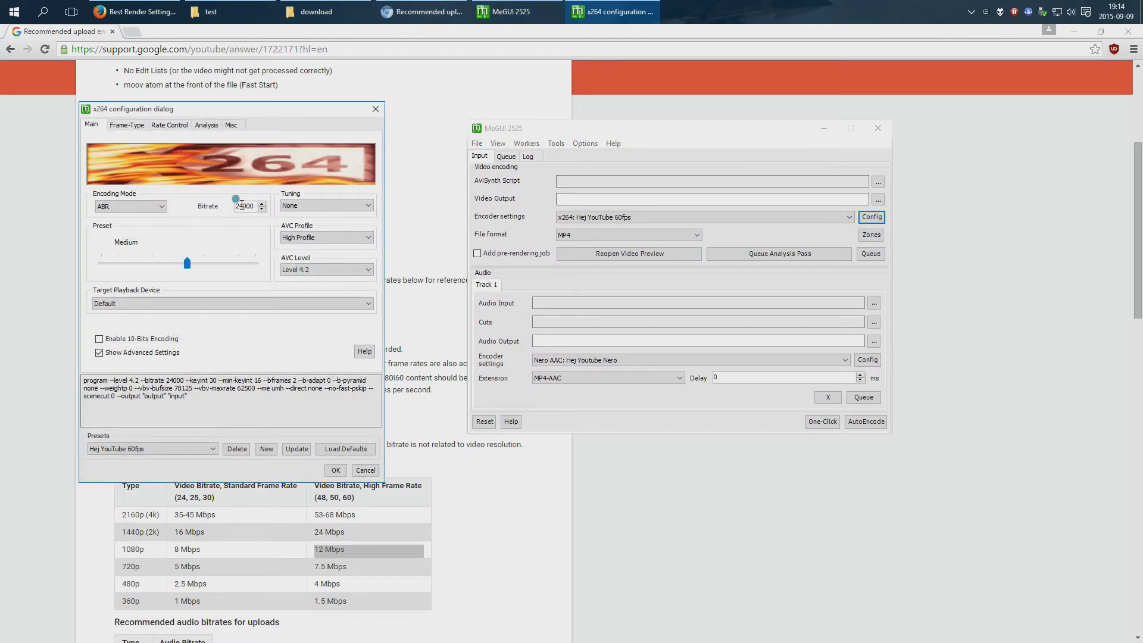
pyautogui.moveTo(239, 206); pyautogui.dragTo(230, 211)
pyautogui.click(366, 471)
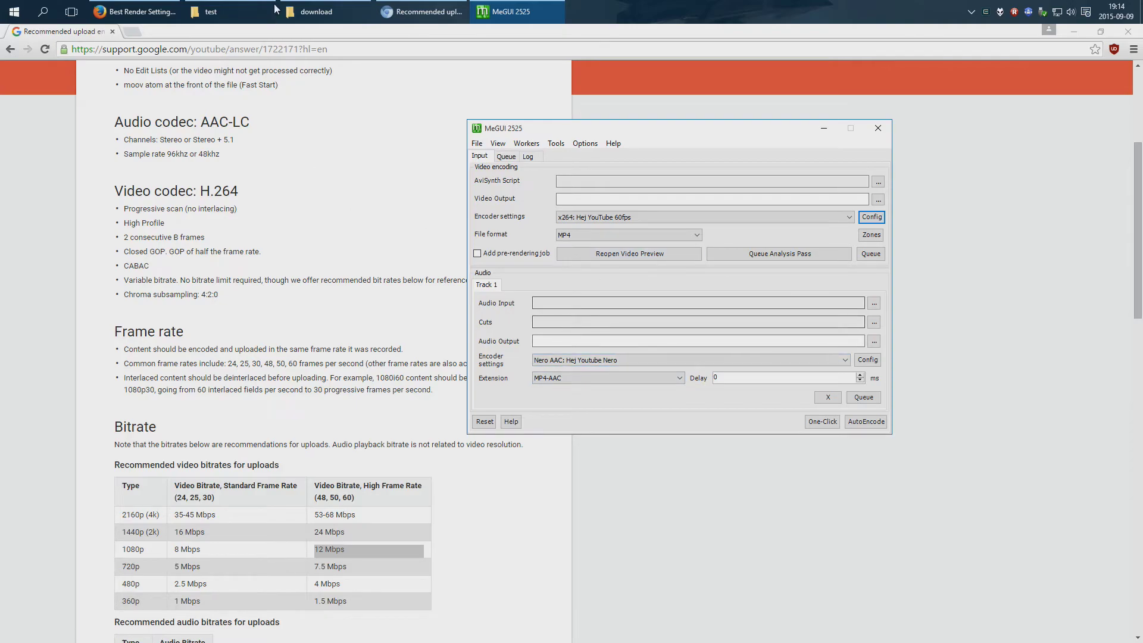
# Open perfect.mp4 from the test folder in MediaInfo and view its report
pyautogui.click(210, 11)
pyautogui.click(390, 320)
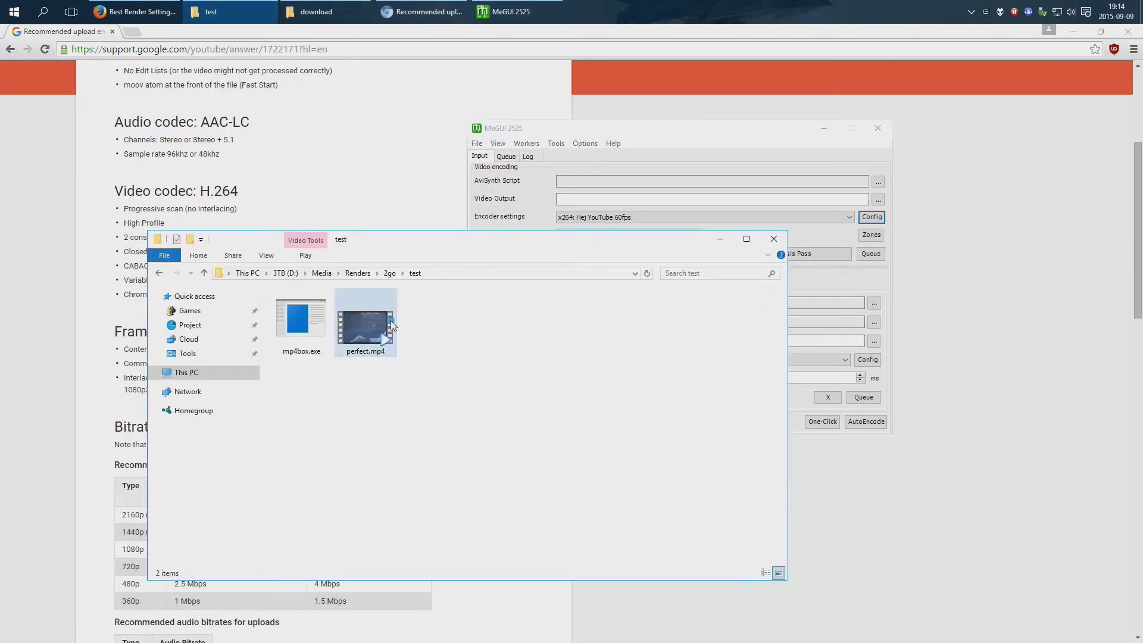
pyautogui.rightClick(349, 321)
pyautogui.click(393, 372)
pyautogui.scroll(-3, 393, 378)
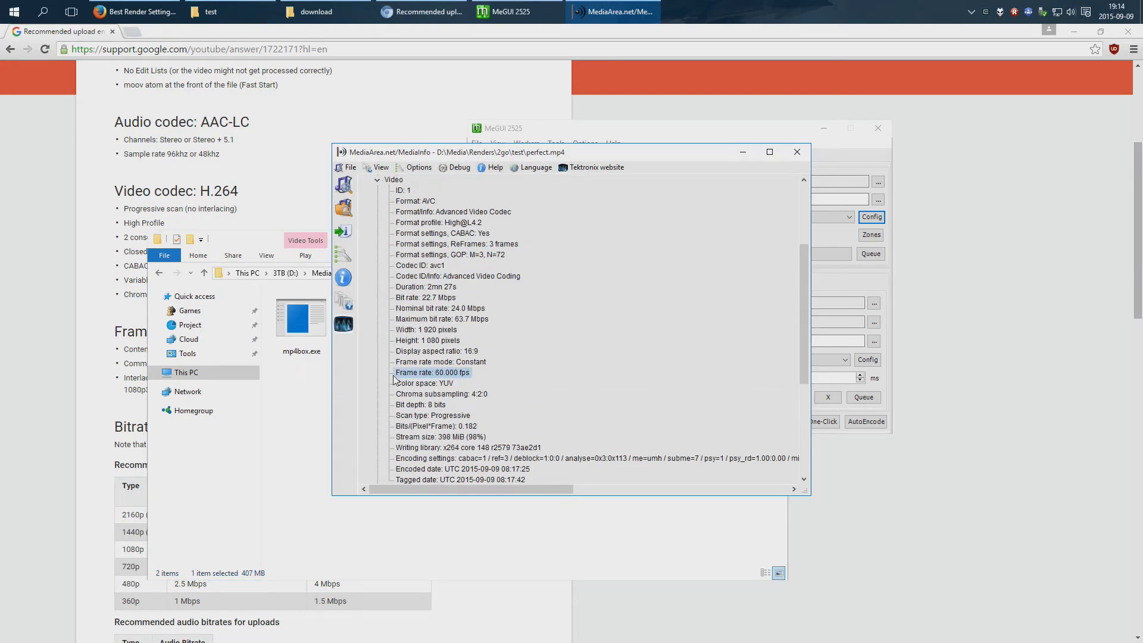
pyautogui.scroll(-2, 436, 400)
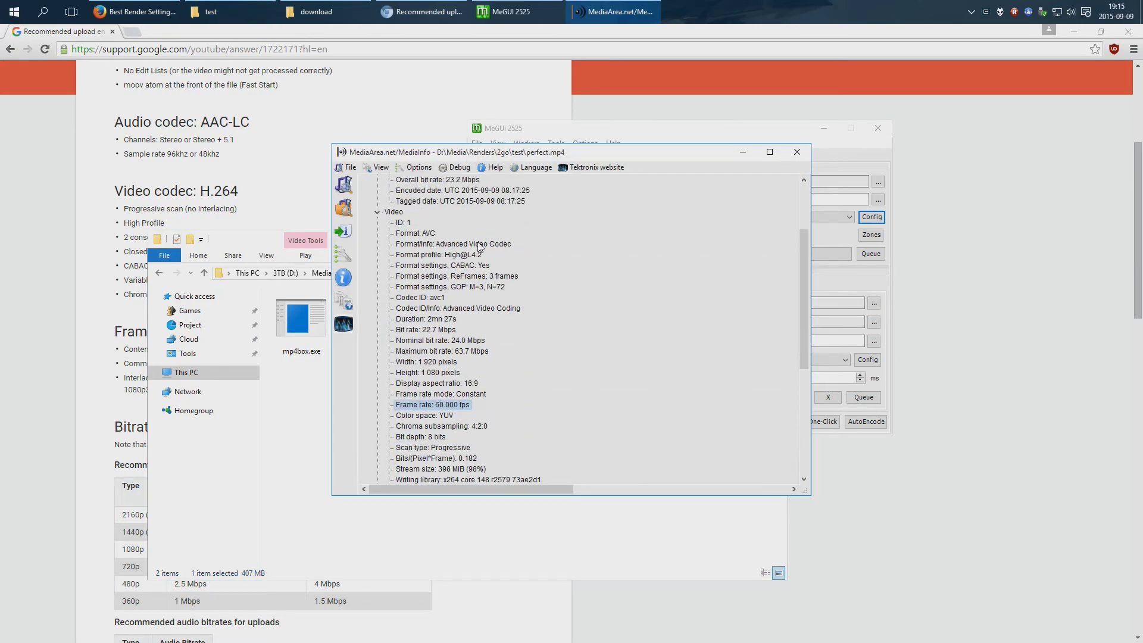
pyautogui.click(83, 233)
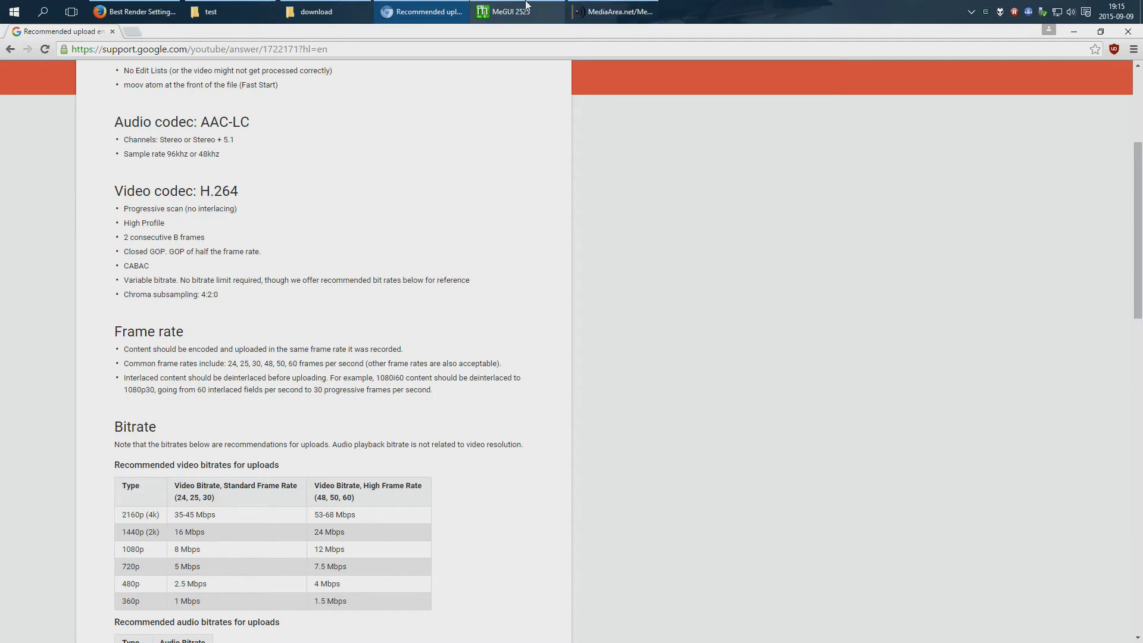
pyautogui.click(613, 12)
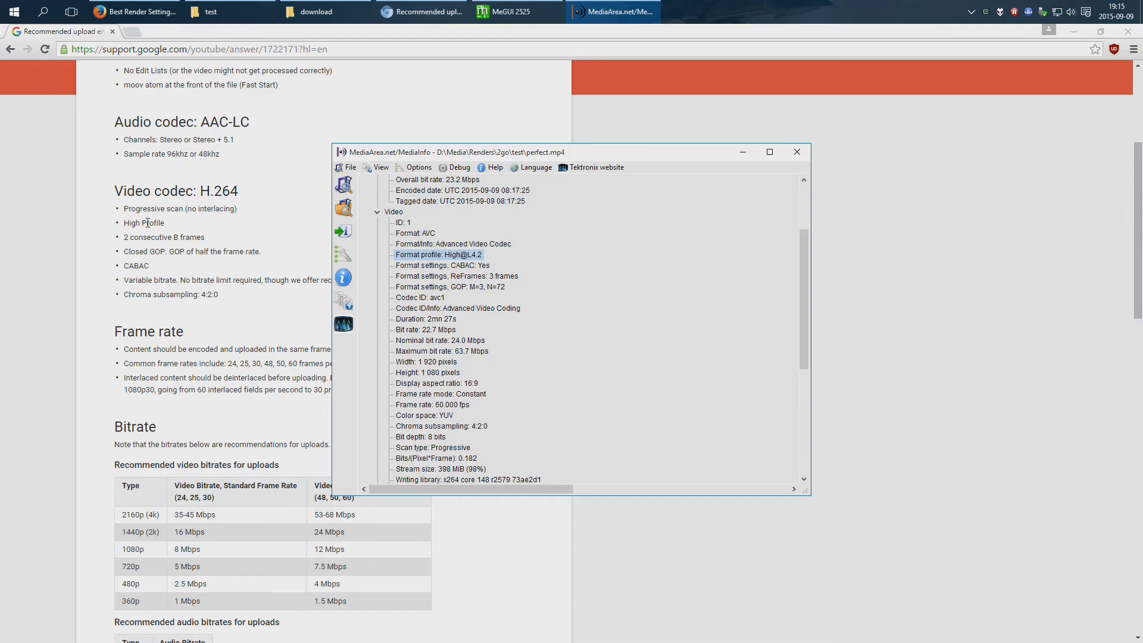
# Mark perfect.mp4's CABAC, AVC codec, 4:2:0, progressive scan and bits-per-pixel video properties
pyautogui.click(464, 266)
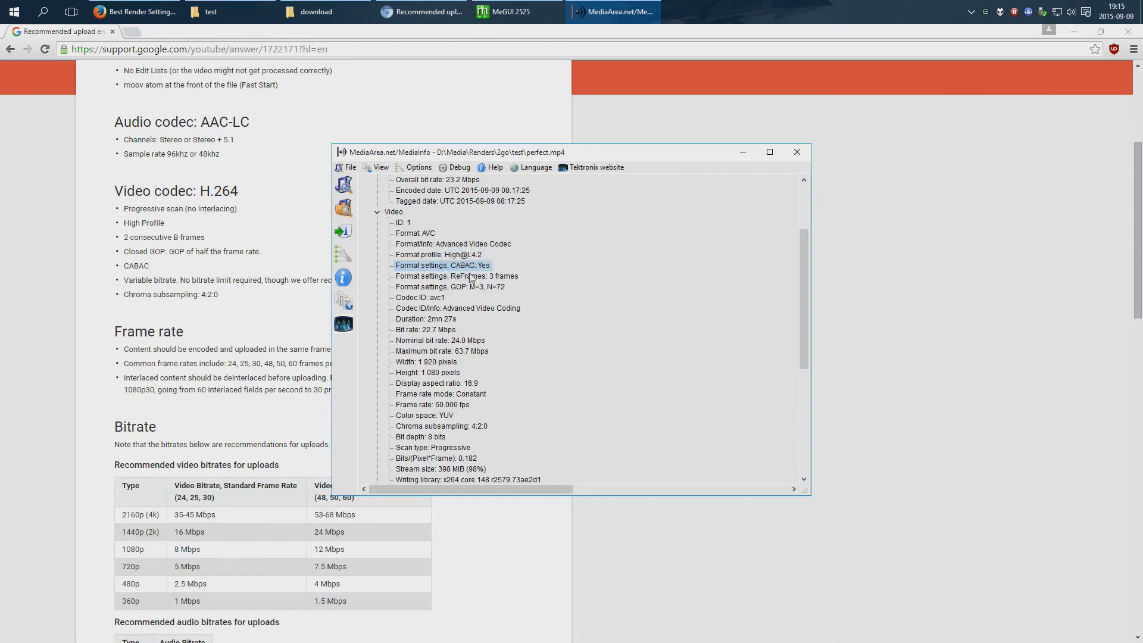
pyautogui.moveTo(519, 155); pyautogui.dragTo(671, 126)
pyautogui.scroll(1, 187, 167)
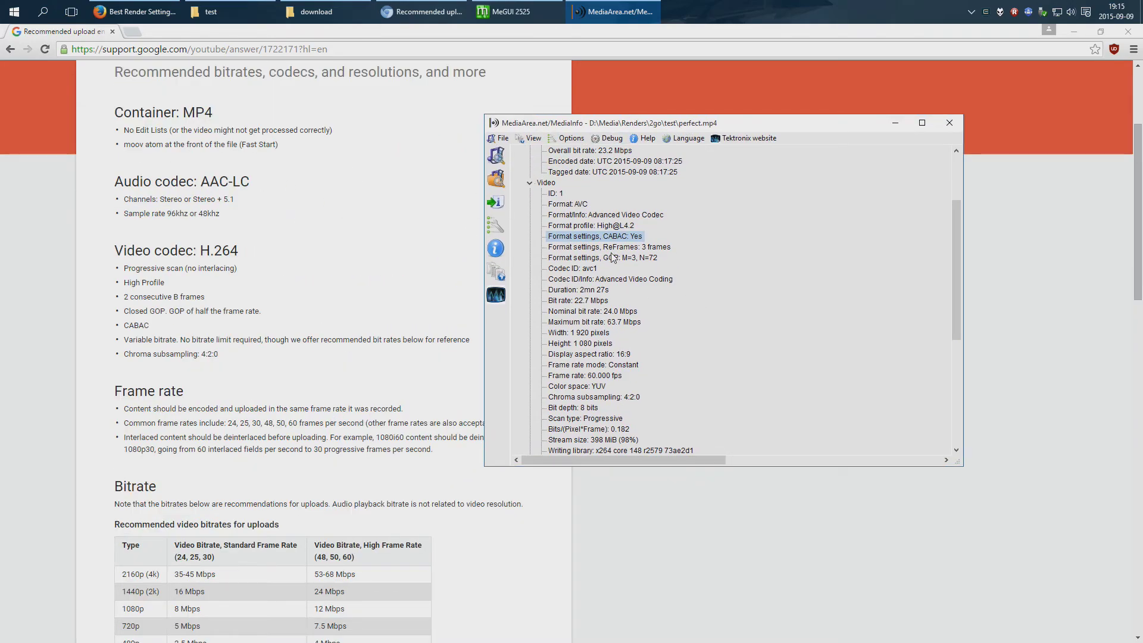
pyautogui.click(587, 280)
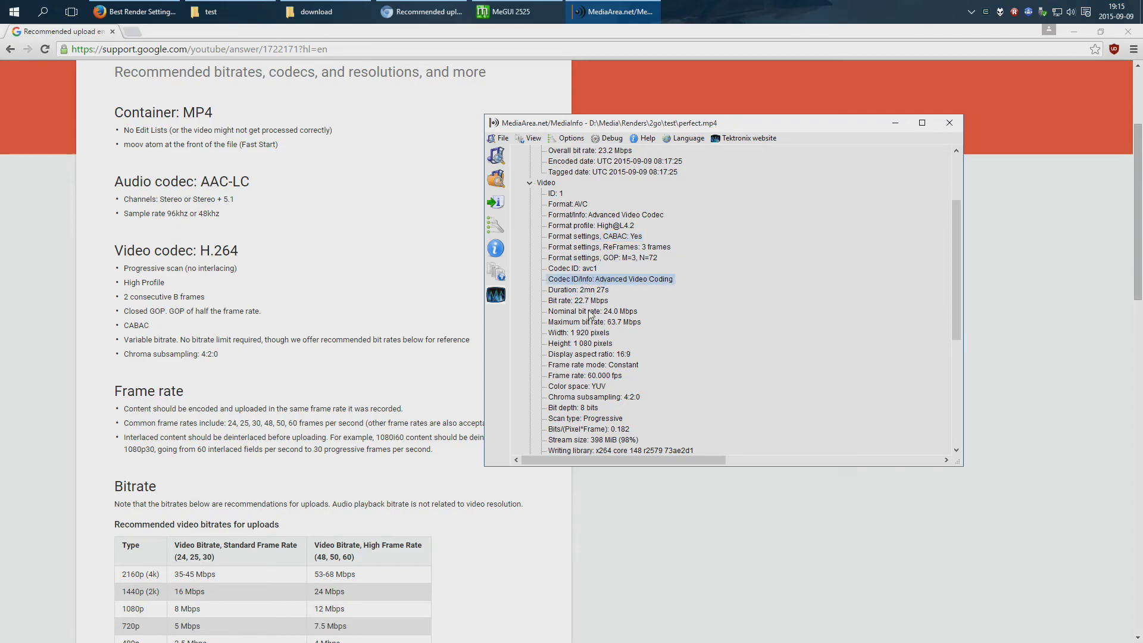
pyautogui.scroll(-1, 583, 341)
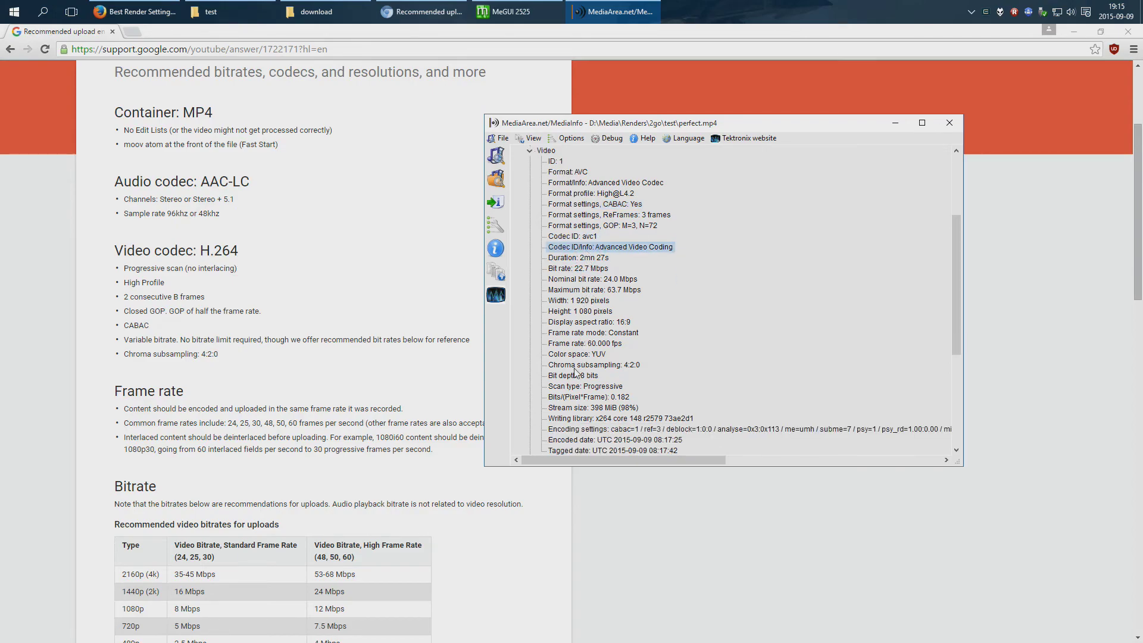
pyautogui.click(576, 365)
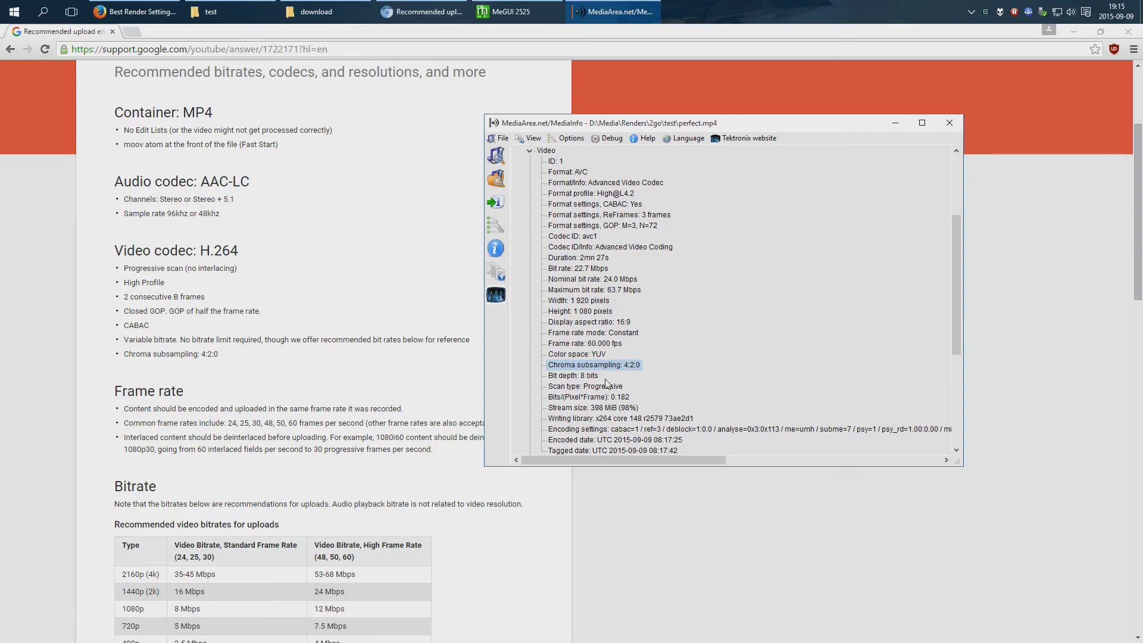
pyautogui.click(579, 386)
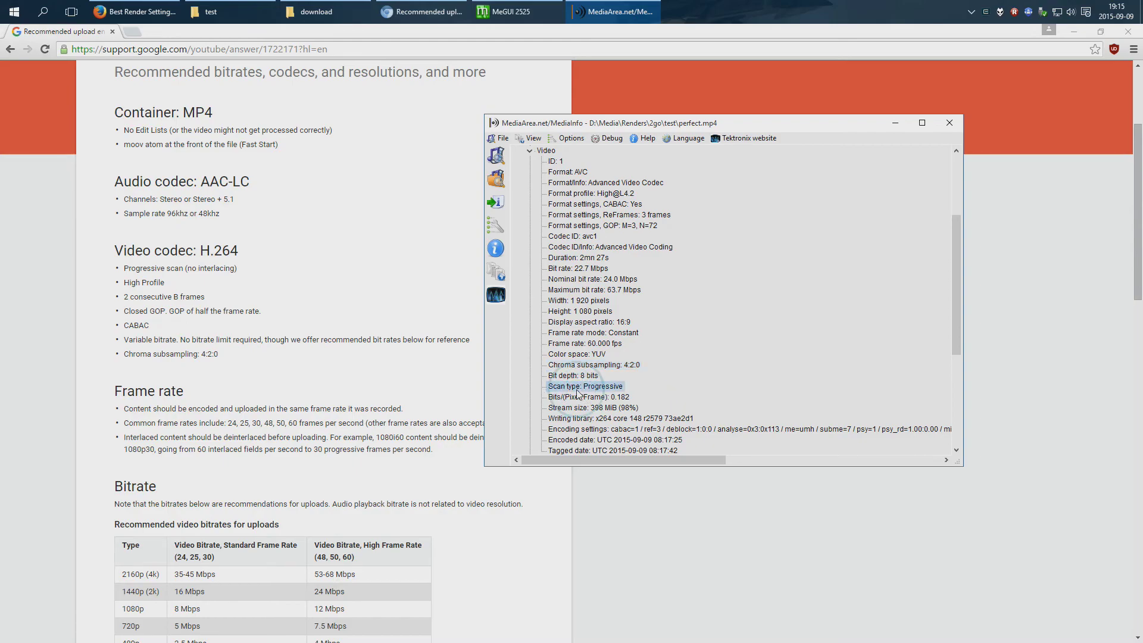
pyautogui.click(582, 397)
# Mark the AAC format and LC profile audio properties of perfect.mp4
pyautogui.scroll(-1, 587, 402)
pyautogui.scroll(-2, 588, 403)
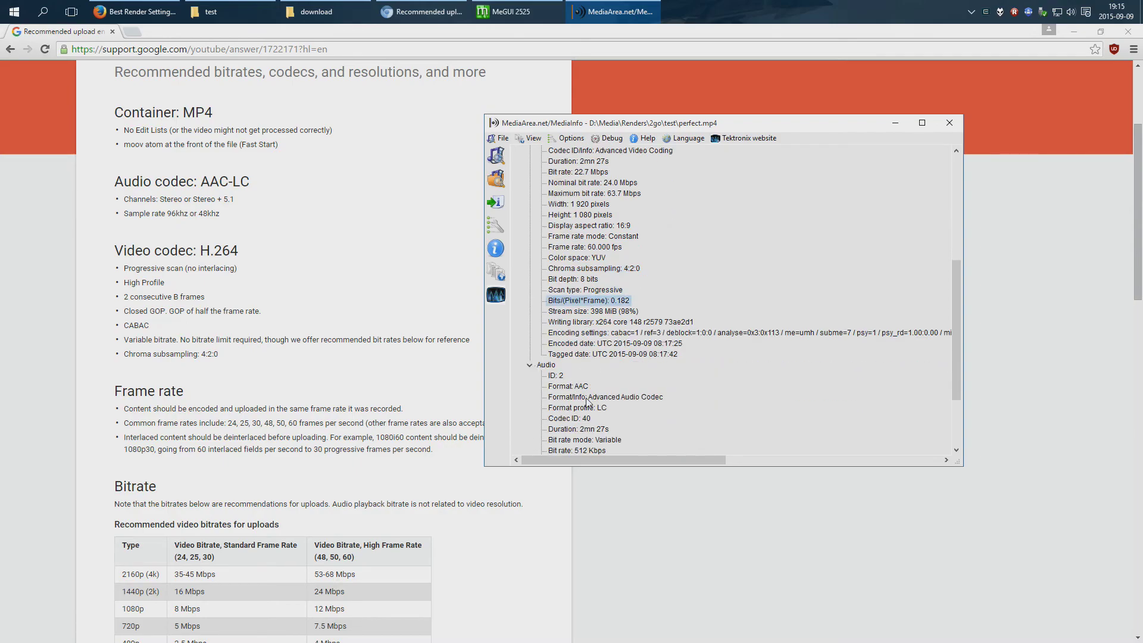
pyautogui.click(568, 387)
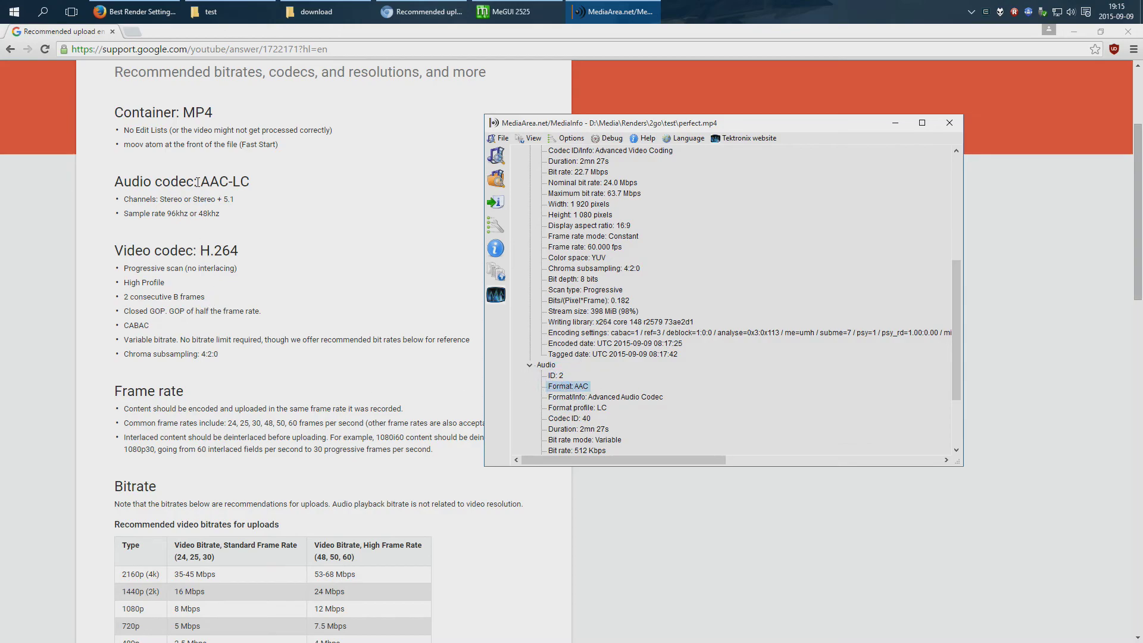
pyautogui.click(590, 411)
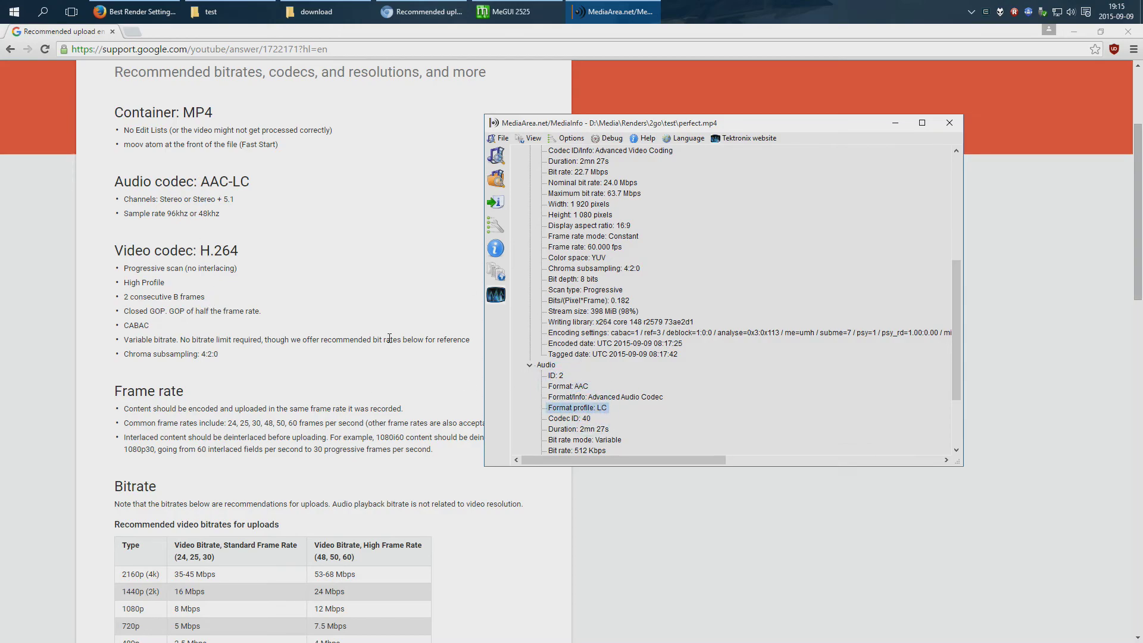
pyautogui.scroll(-1, 597, 255)
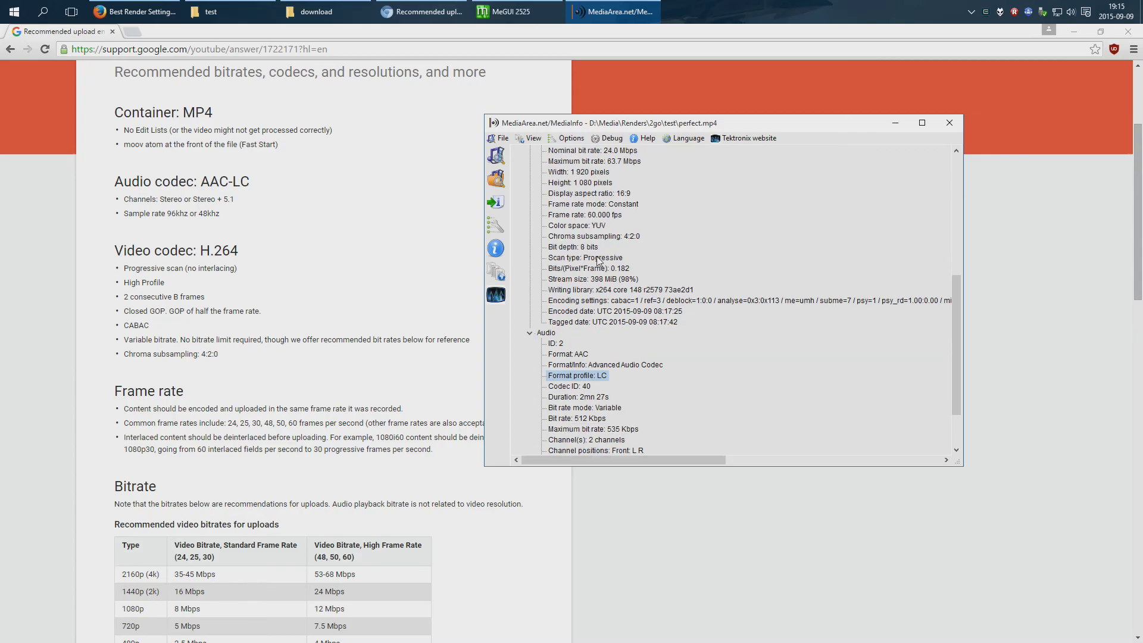